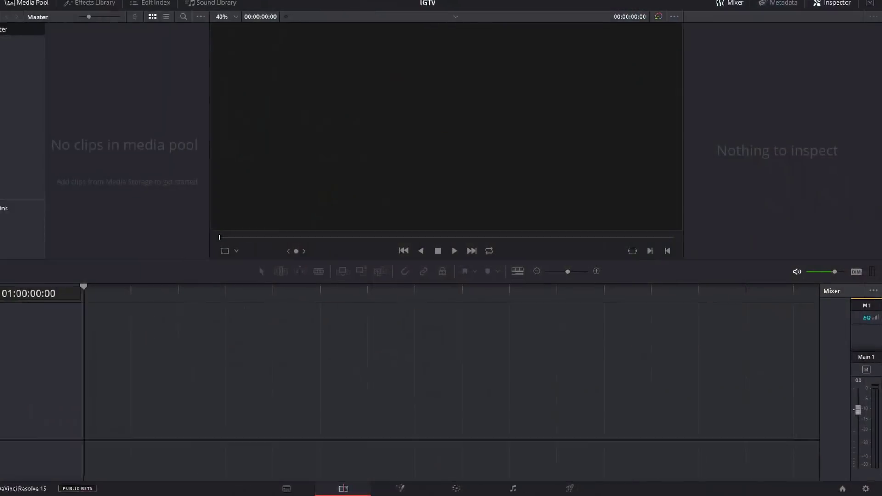
- Set the timeline resolution to 1080 x 1920 with 30 fps timeline and playback frame rates, then save
left_click(856, 483)
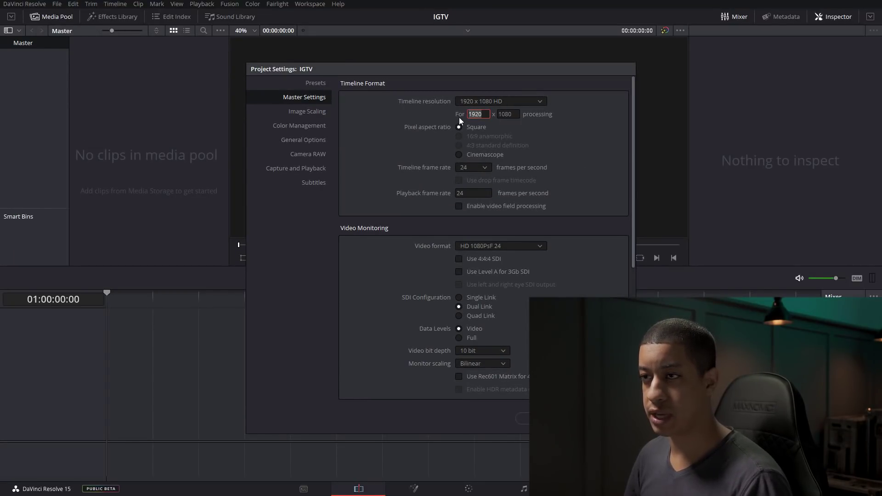
type("1080")
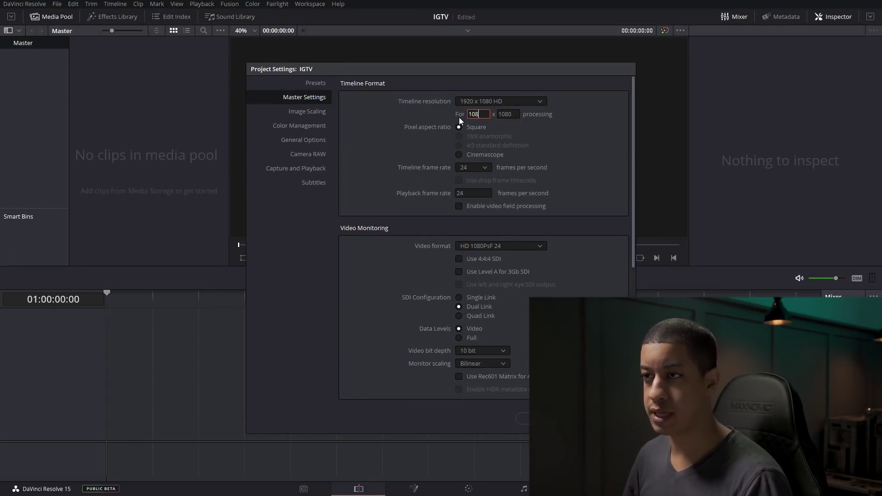
key("Tab")
type("1920")
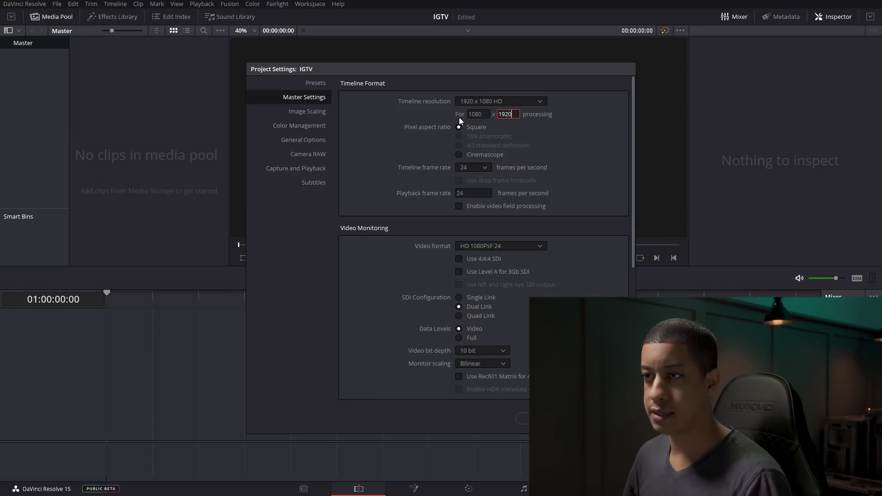
left_click(483, 169)
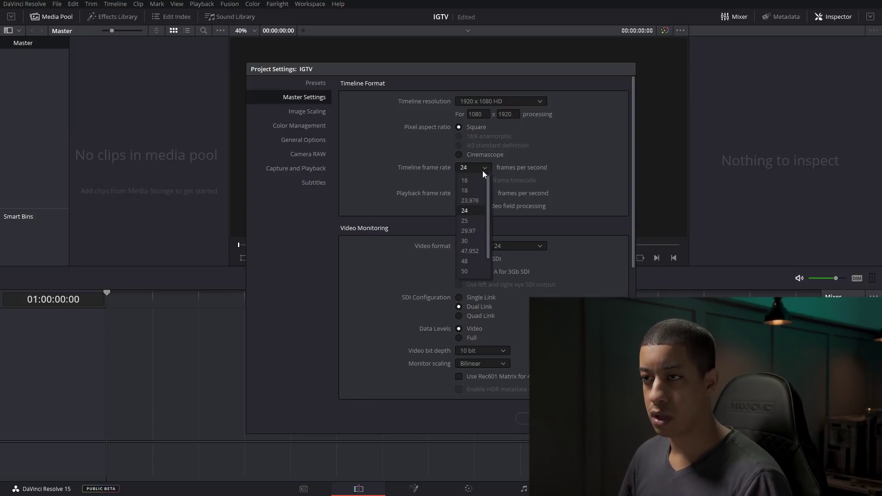
left_click(475, 239)
key("BackSpace")
key("BackSpace")
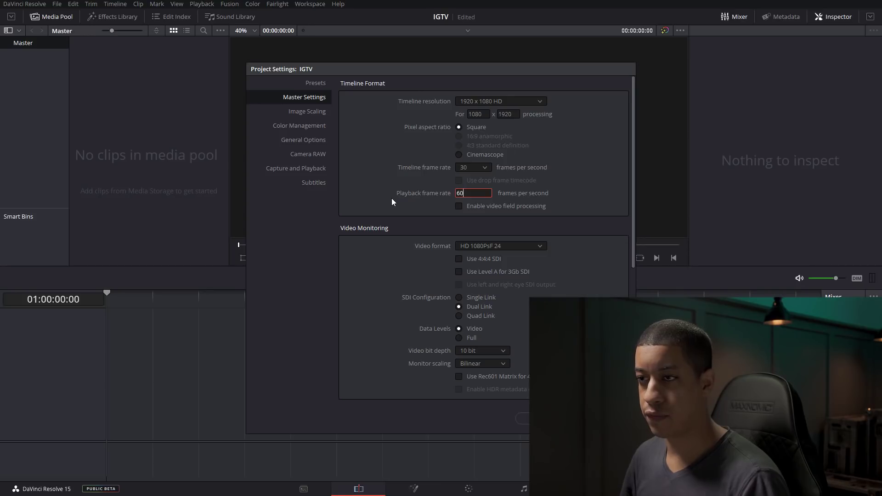
type("30")
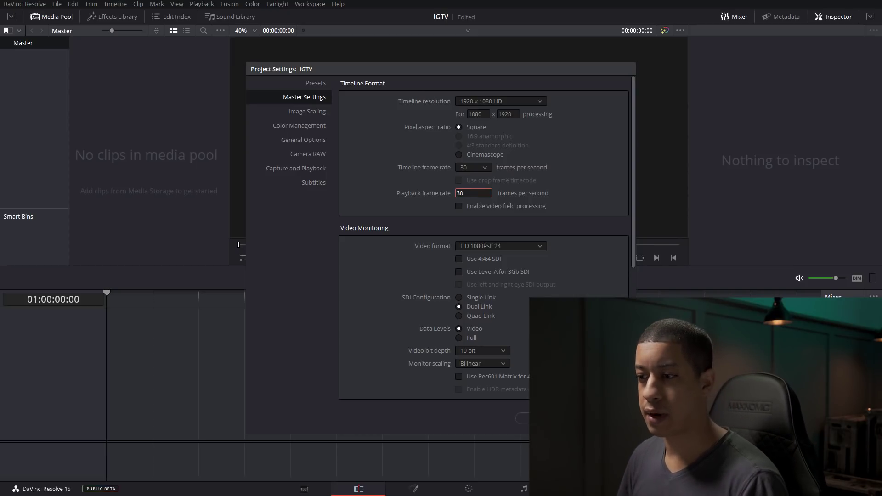
key("Return")
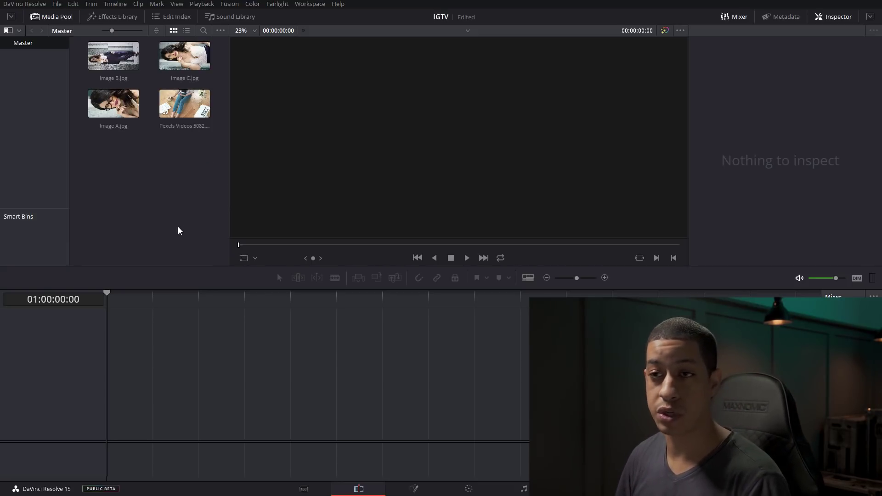
- Drag Pexels Videos 5082.mp4 from the Media Pool onto the empty timeline to create Timeline 1
left_click_drag(180, 118, 110, 436)
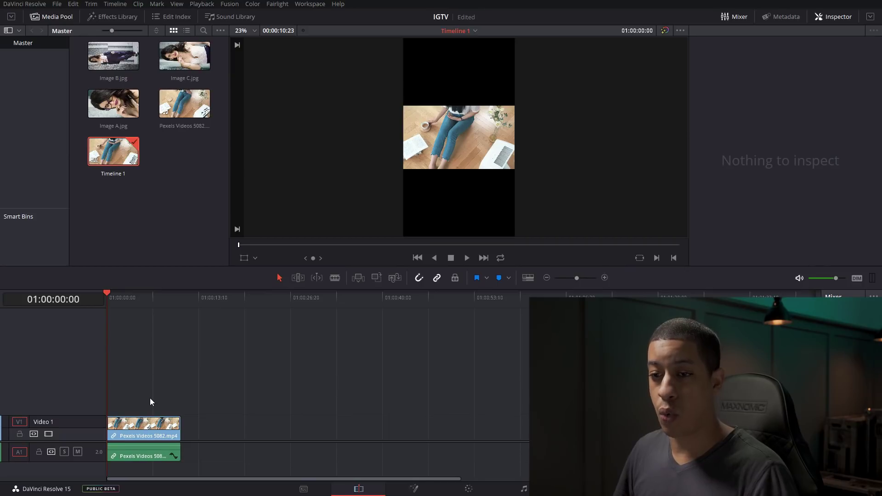
- Set Image Scaling's mismatched-resolution input scaling to Scale full frame with crop
left_click(161, 429)
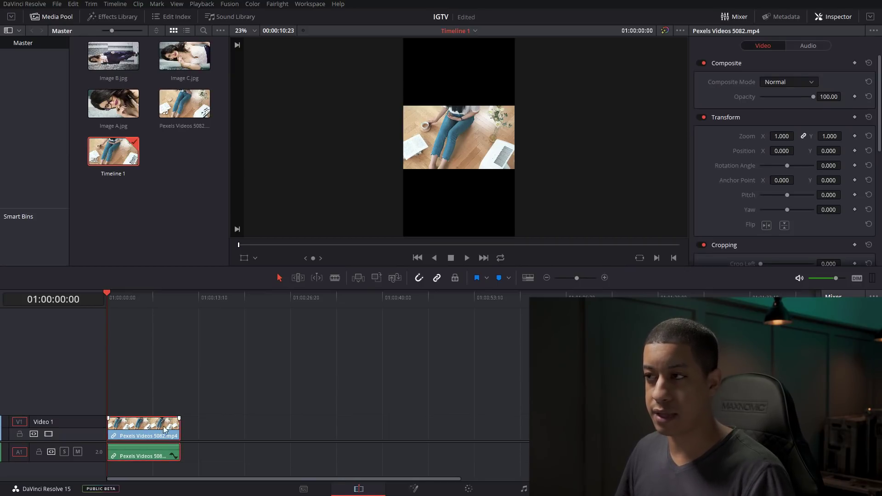
left_click_drag(774, 136, 792, 136)
key("ctrl+z")
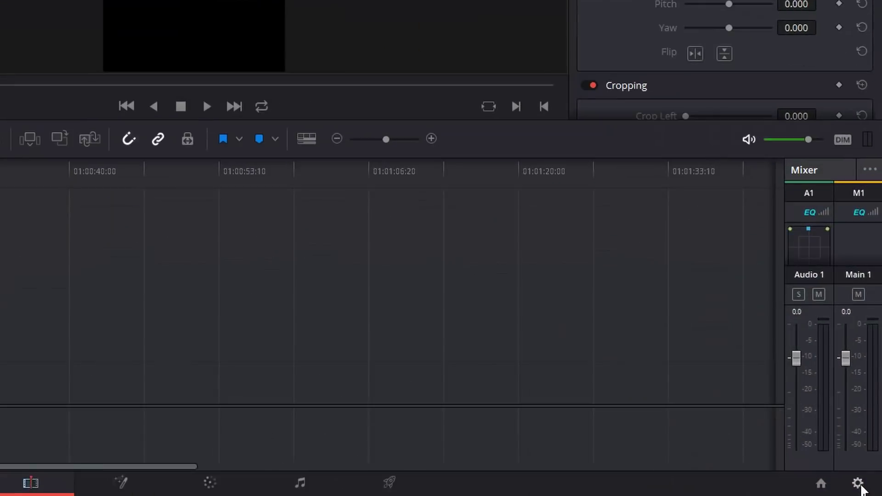
left_click(867, 489)
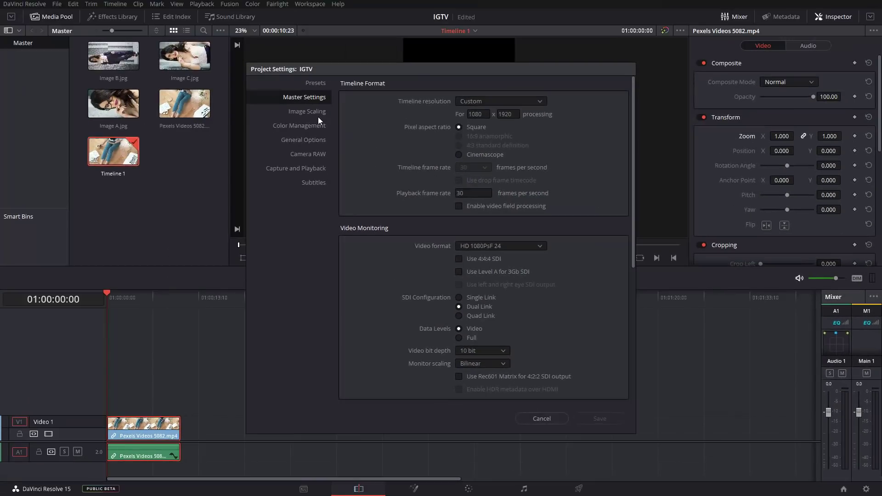
left_click(312, 114)
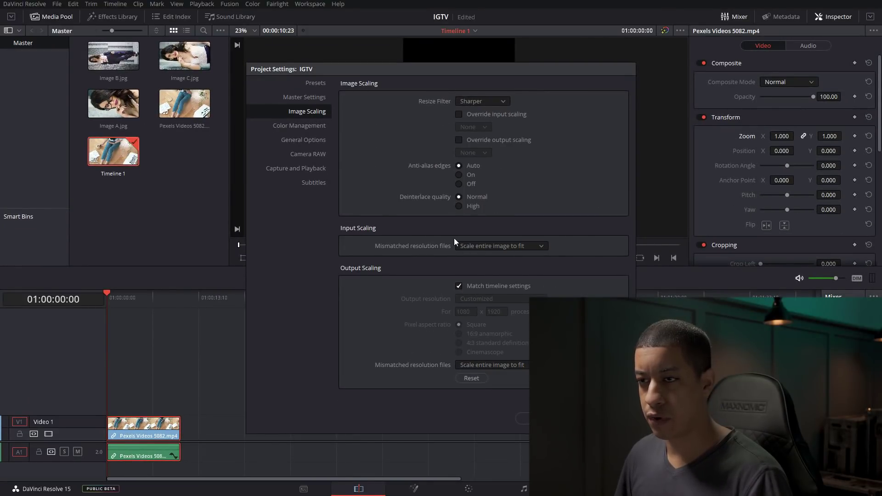
left_click(535, 247)
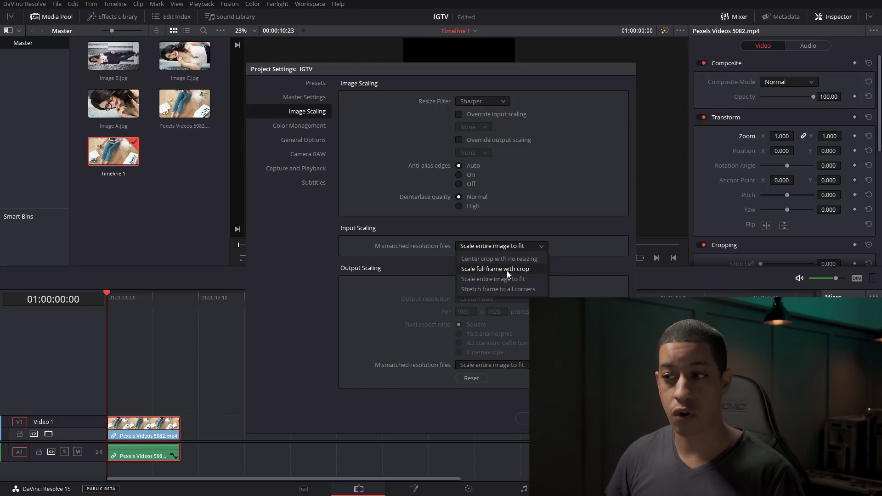
left_click(507, 271)
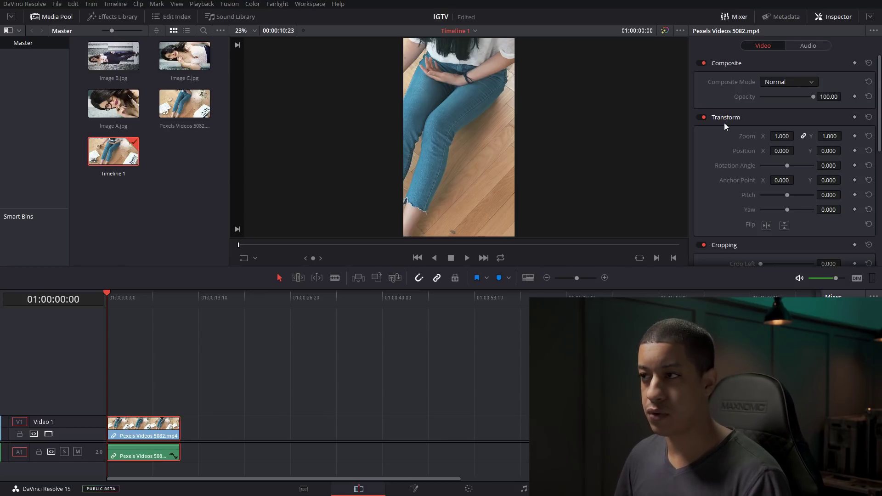
- Keyframe the clip's Position X at 210, then shift it toward 56 at about 3 and 7 seconds
left_click_drag(786, 150, 858, 151)
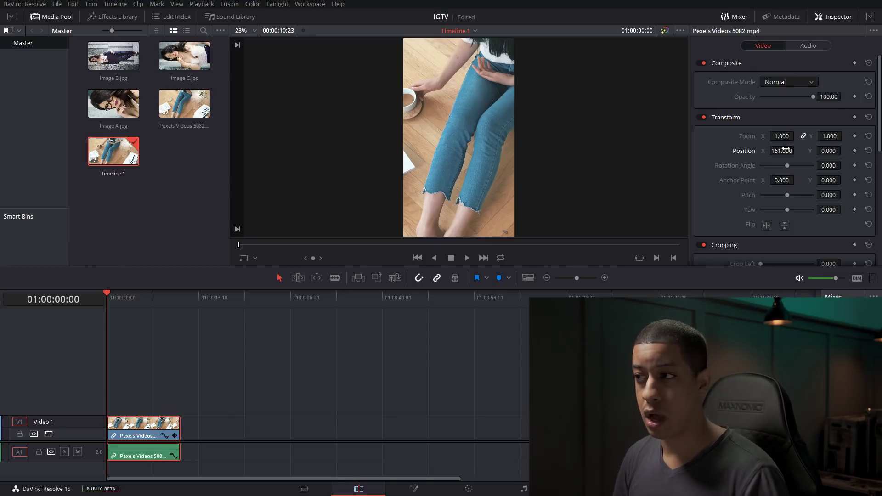
left_click_drag(782, 150, 797, 151)
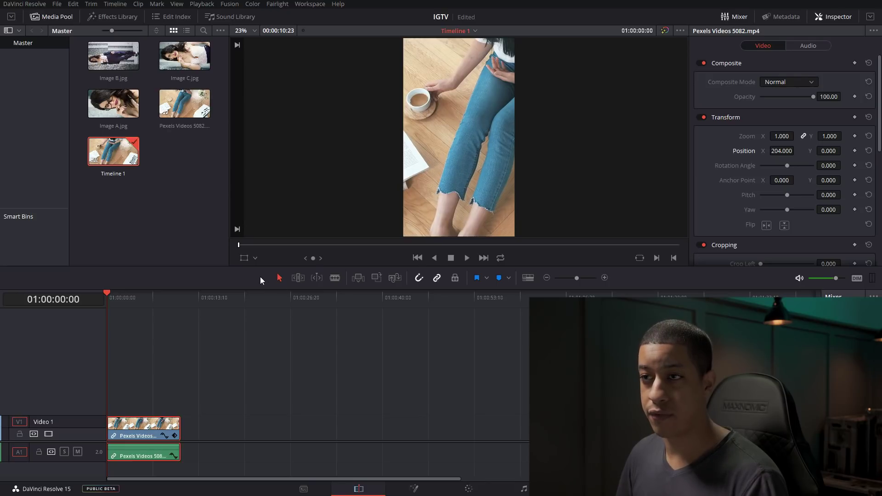
left_click_drag(782, 150, 785, 151)
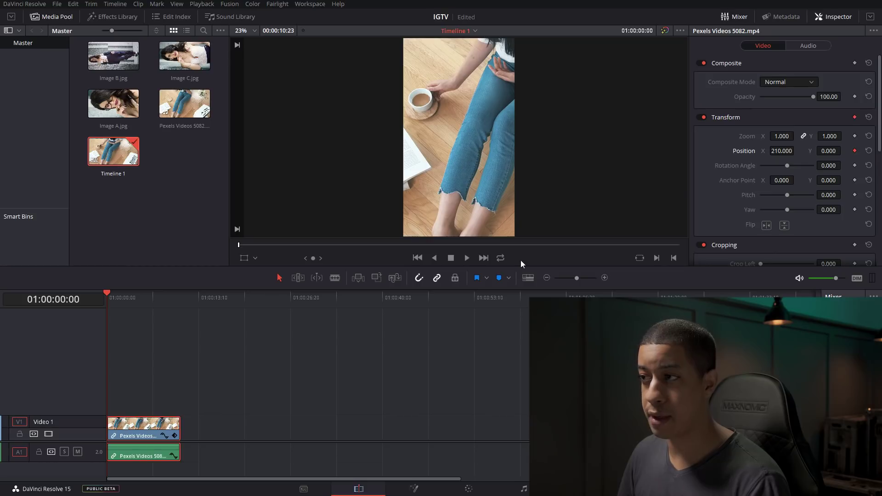
left_click_drag(115, 297, 124, 293)
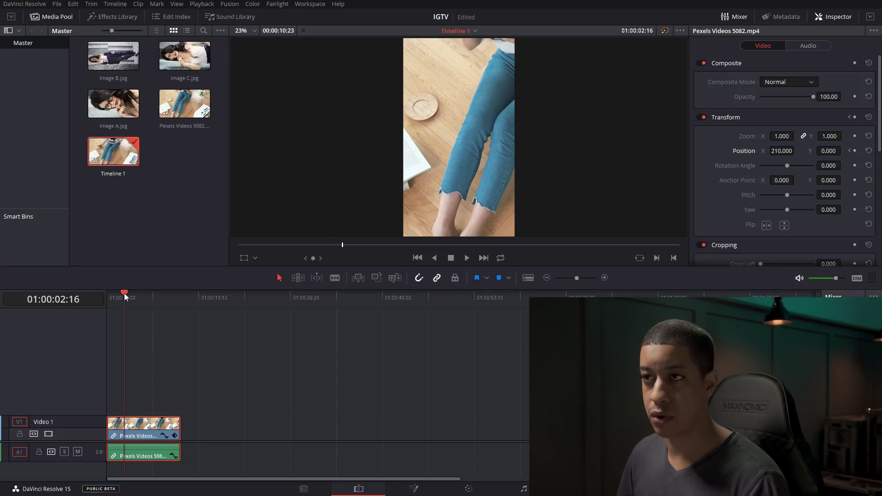
left_click_drag(782, 150, 747, 151)
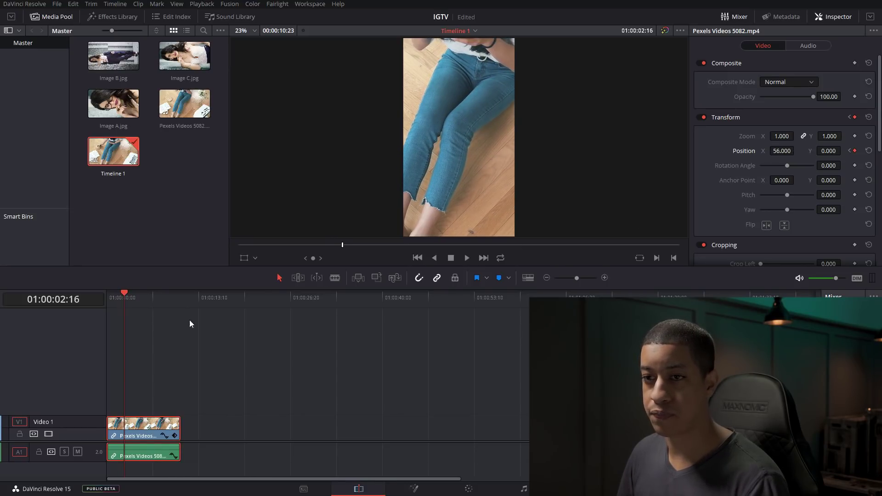
left_click_drag(135, 299, 159, 302)
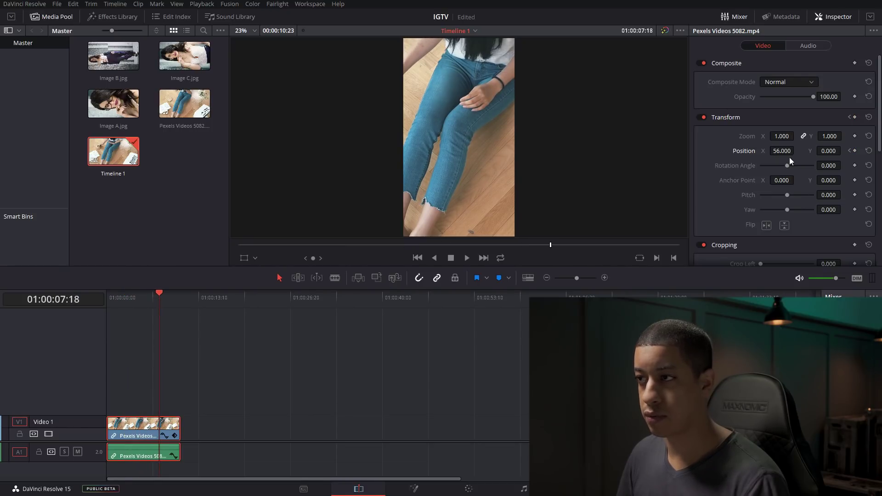
left_click_drag(782, 151, 811, 150)
left_click(137, 297)
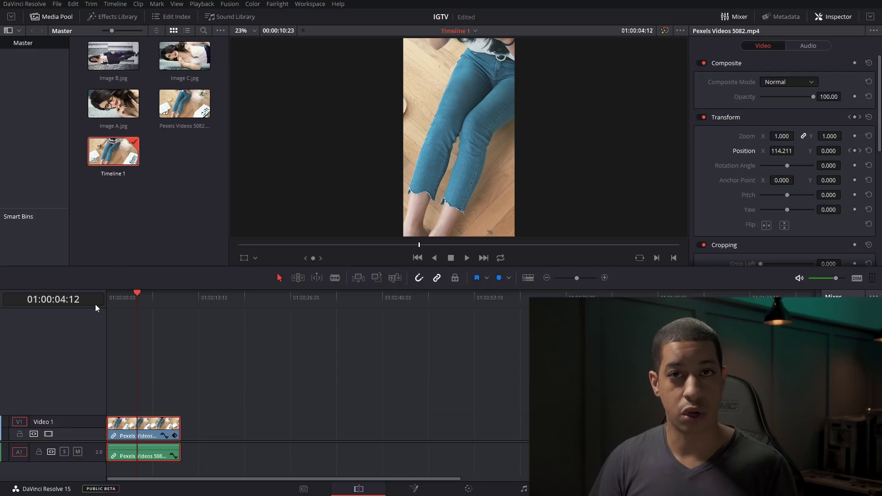
- Place Image A.jpg on Video 1 after the Pexels clip and view it at 15 seconds
left_click(123, 299)
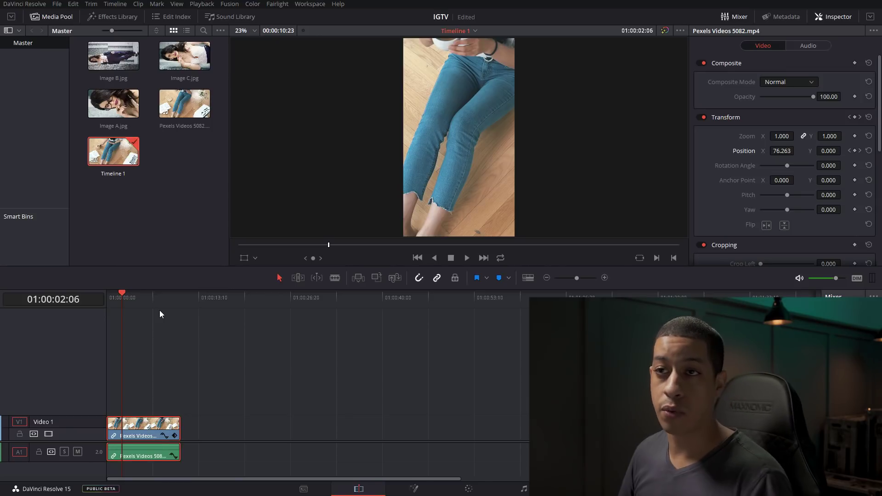
left_click(114, 103)
left_click_drag(212, 246, 202, 427)
left_click(210, 307)
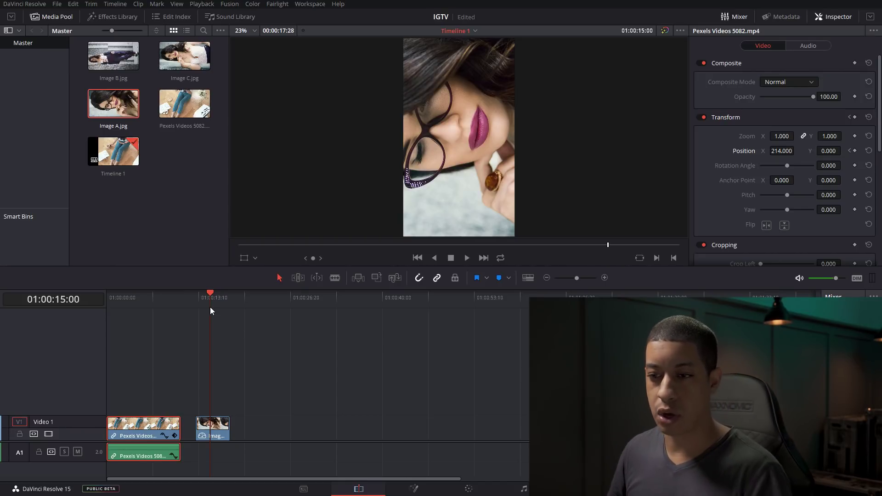
- Set Image A's Rotation Angle to -90 so it stands upright
left_click(223, 434)
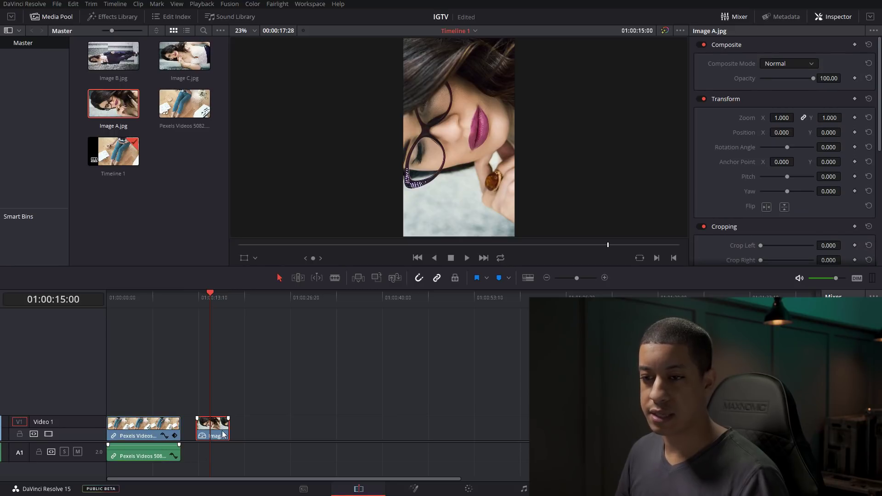
key("Up")
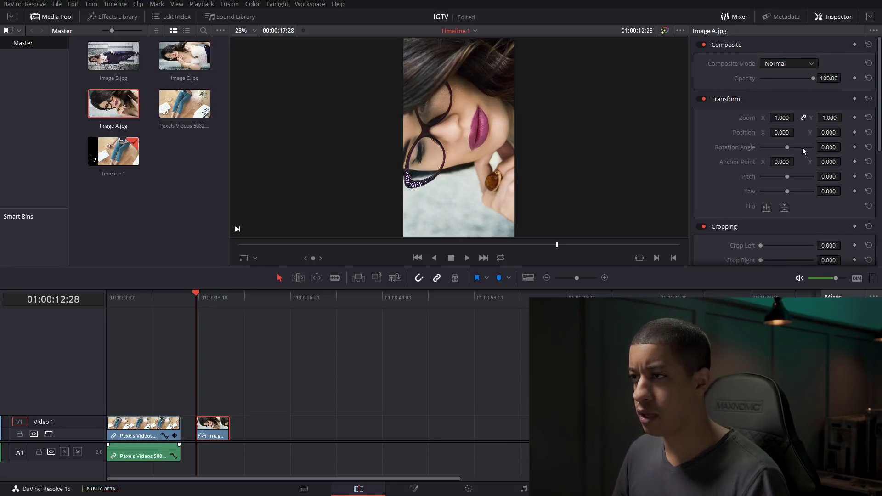
left_click(829, 147)
type("90")
key("Return")
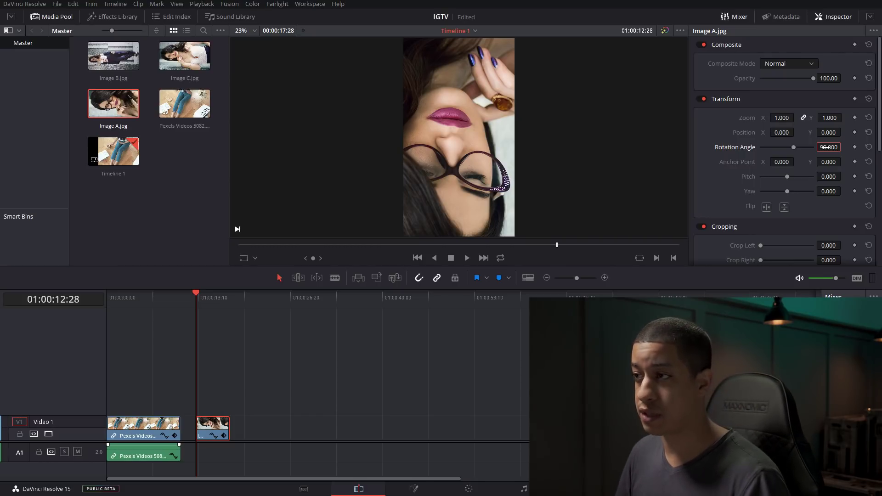
left_click(828, 147)
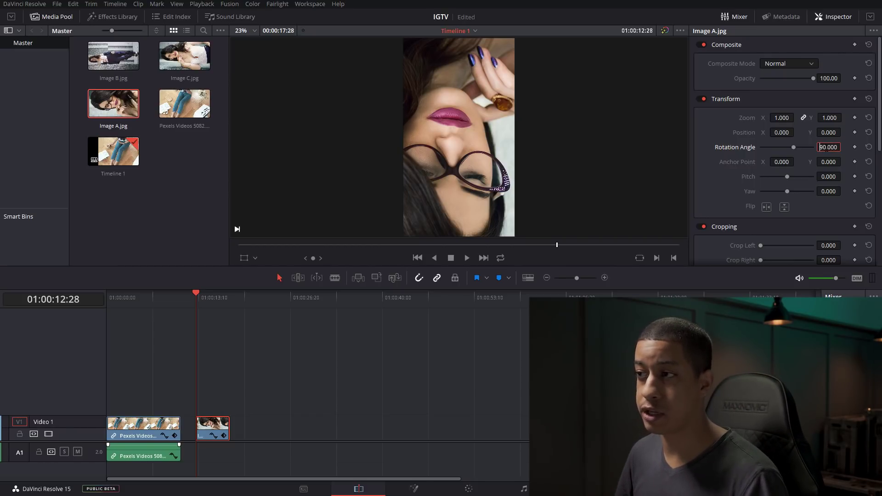
type("-")
key("Return")
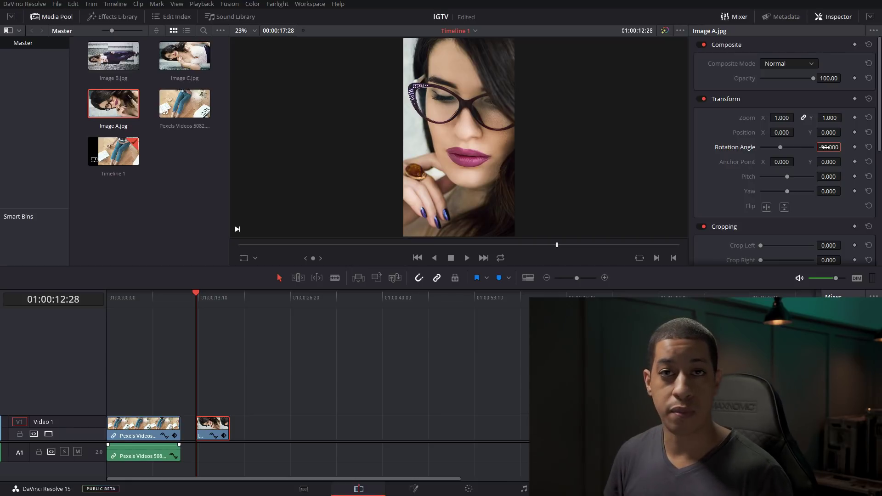
- Add Image B.jpg and Image C.jpg to Video 1 right after Image A
left_click(186, 58)
left_click(133, 65, "ctrl")
left_click_drag(116, 59, 248, 434)
left_click(323, 392)
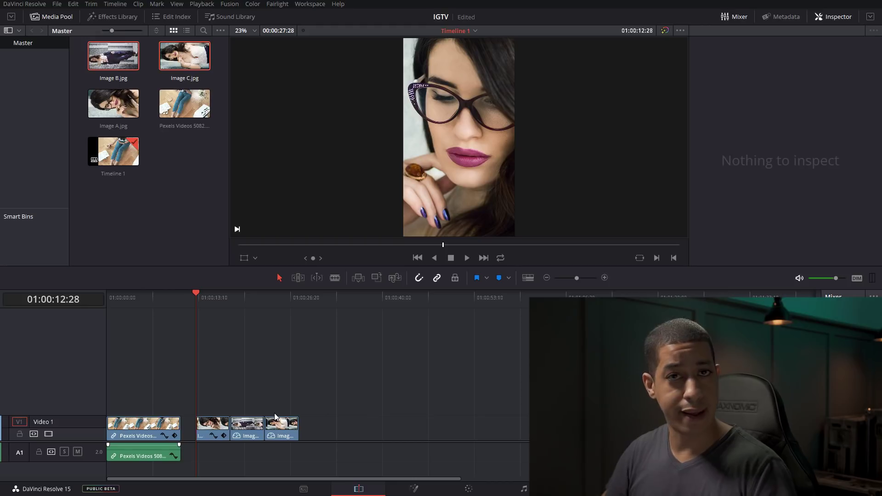
- Copy Image A and paste its -90° Rotation Angle attribute onto the Image B and Image C clips
left_click_drag(232, 299, 246, 302)
left_click(249, 424)
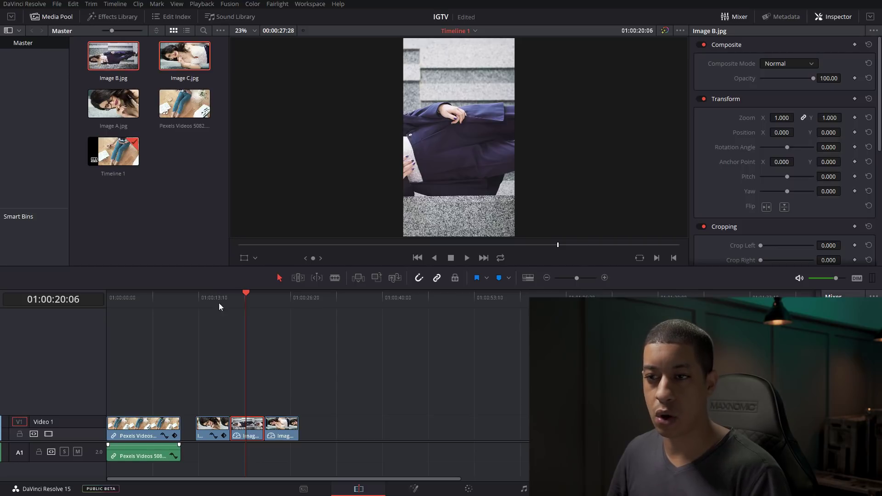
left_click(194, 399)
left_click(211, 430)
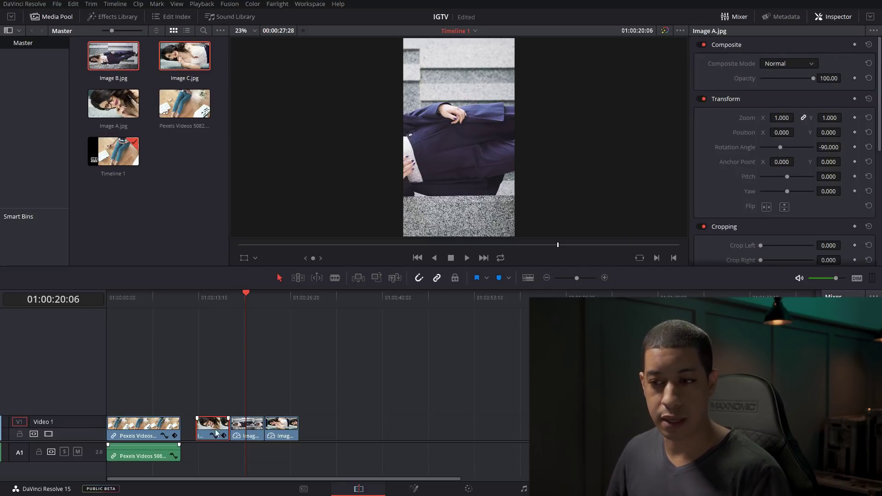
left_click_drag(326, 405, 236, 437)
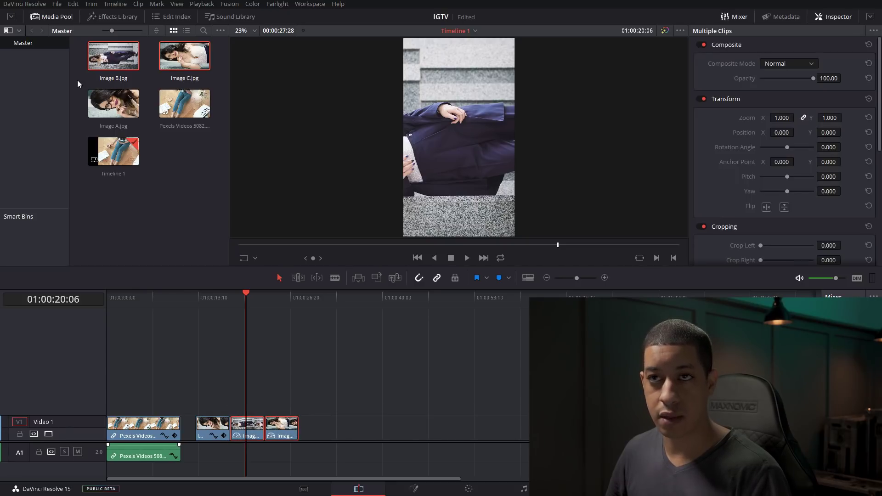
left_click(74, 4)
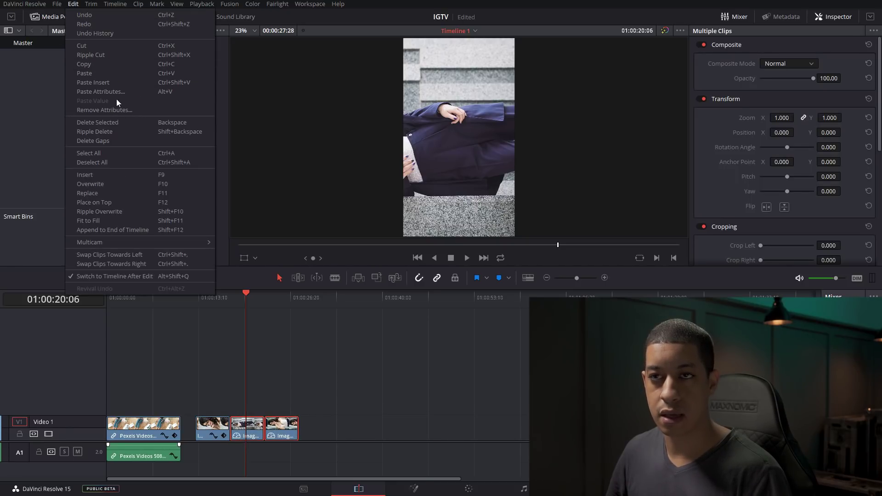
left_click(102, 92)
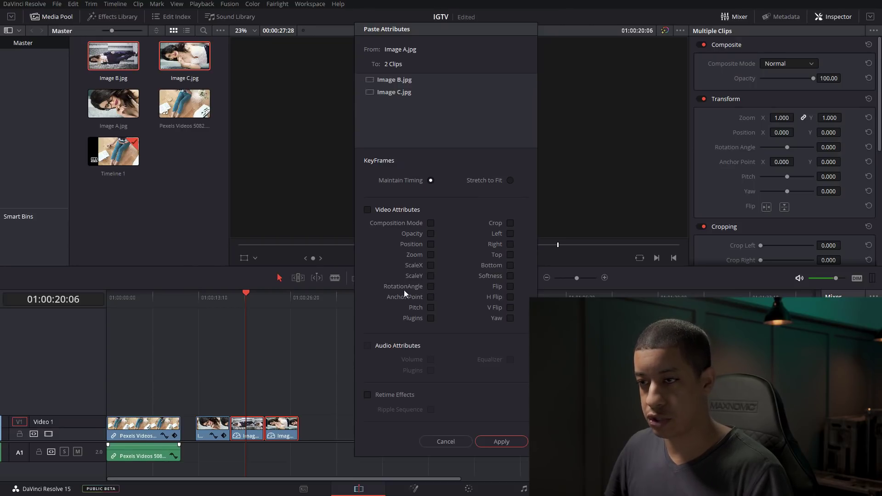
left_click(502, 442)
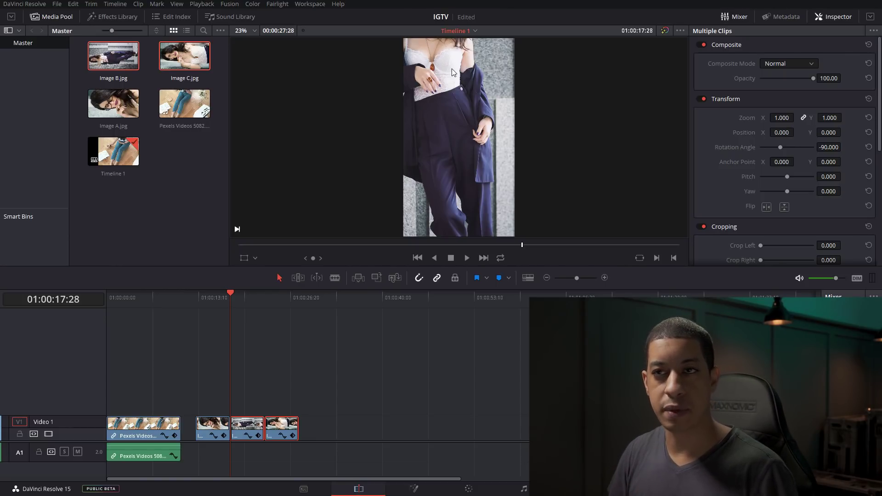
left_click(139, 47)
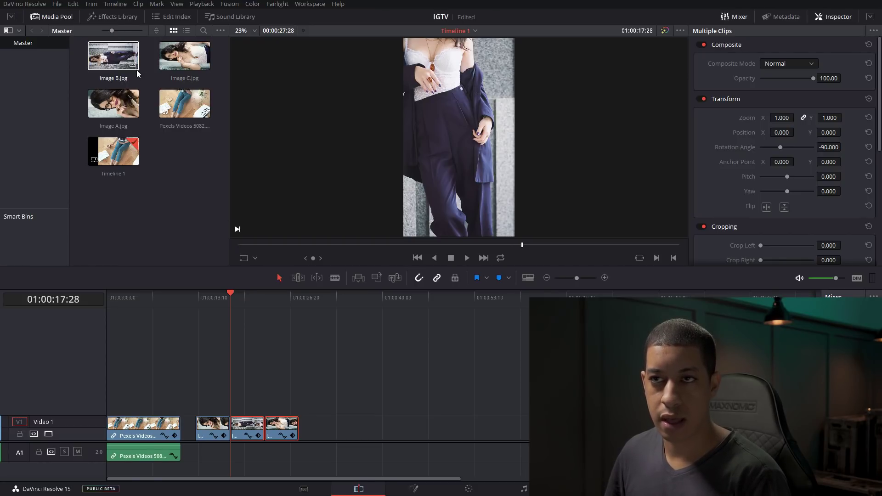
left_click(214, 147)
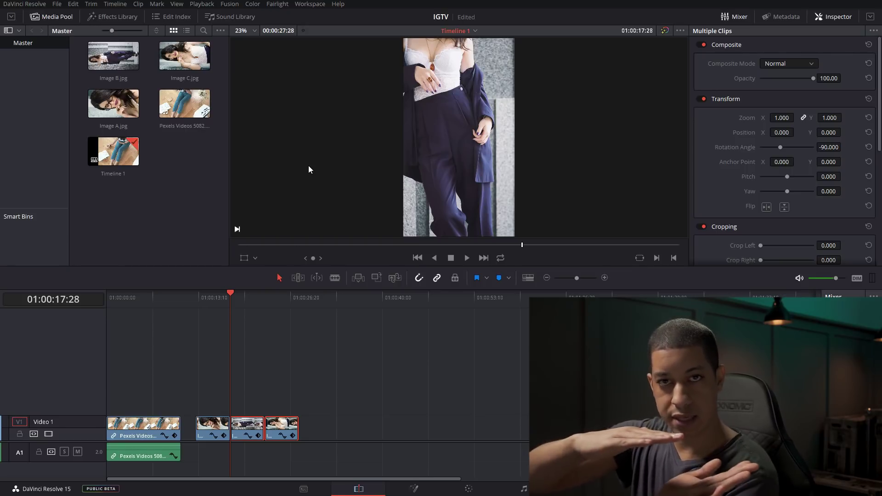
key("ctrl+z")
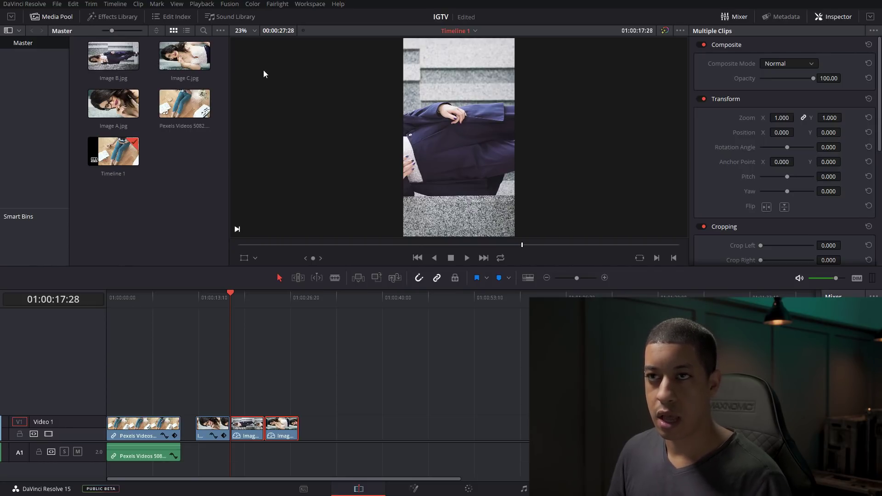
left_click(73, 4)
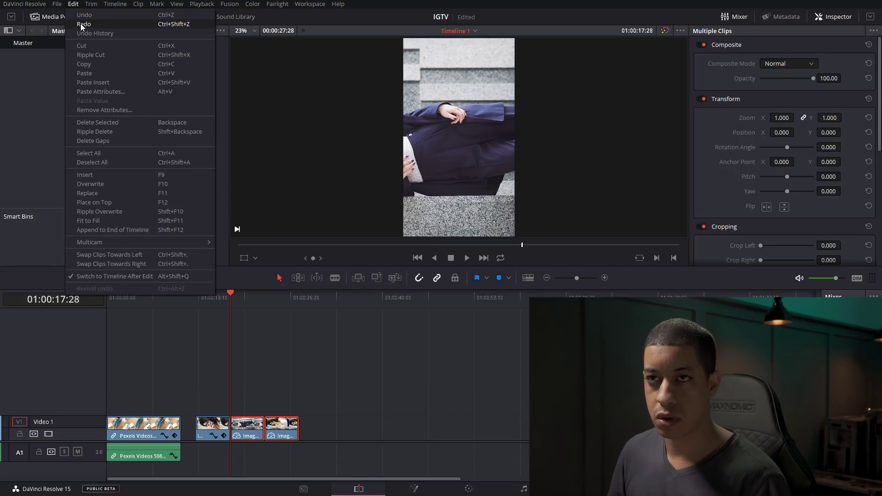
left_click(111, 271)
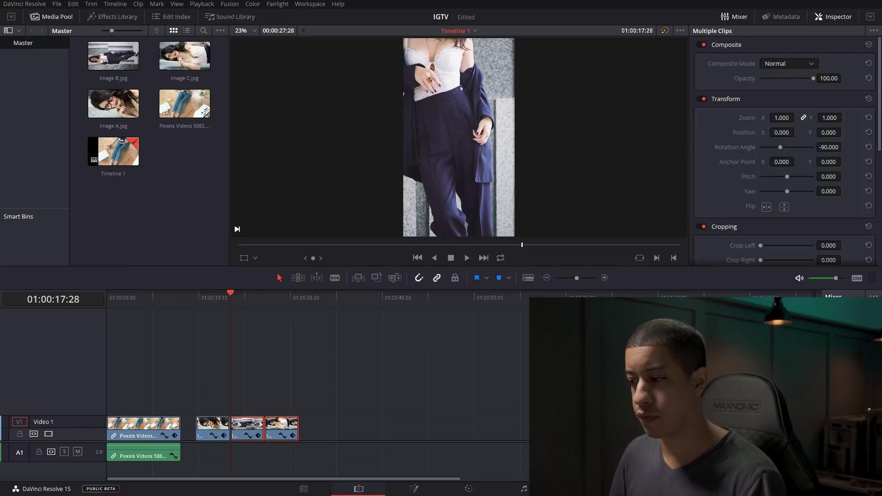
- Change mismatched-resolution input scaling to Center crop with no resizing and save the settings
key("shift+9")
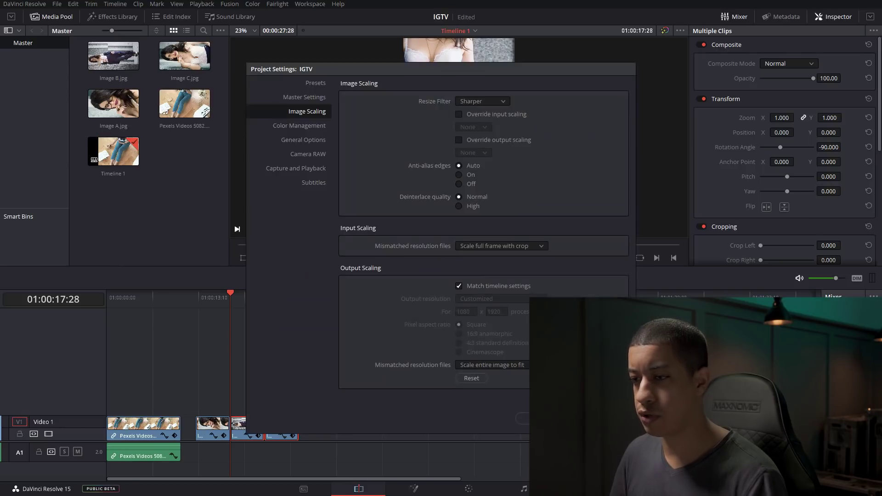
left_click(513, 245)
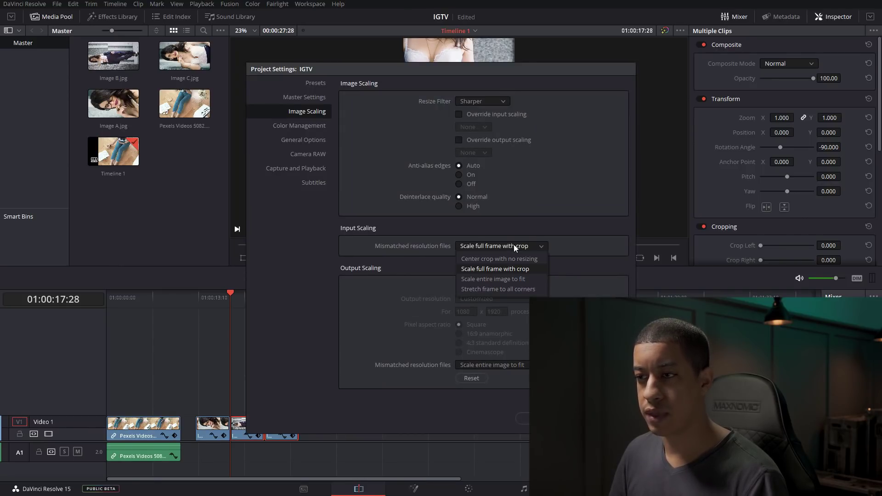
left_click(484, 262)
key("Return")
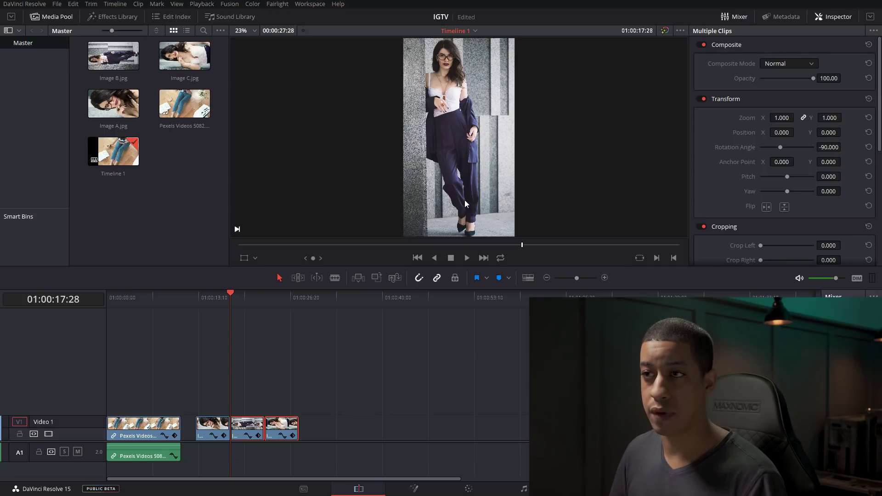
left_click(275, 304)
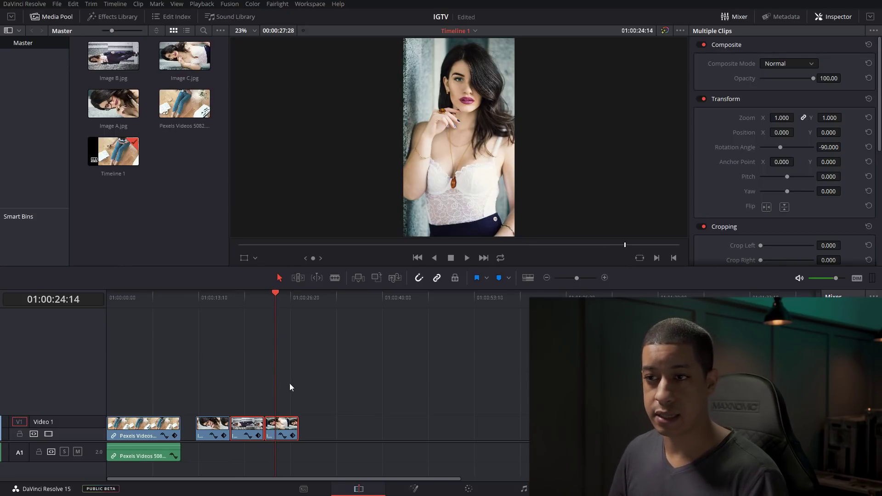
left_click_drag(278, 290, 293, 298)
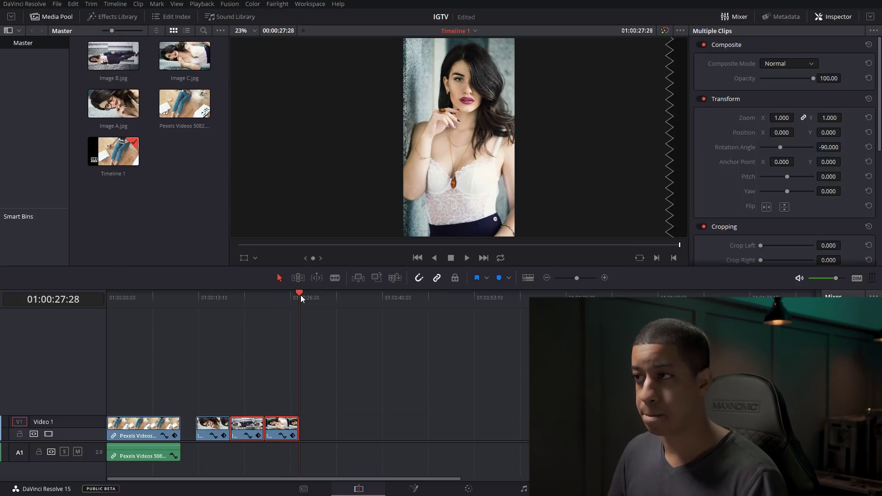
left_click(213, 299)
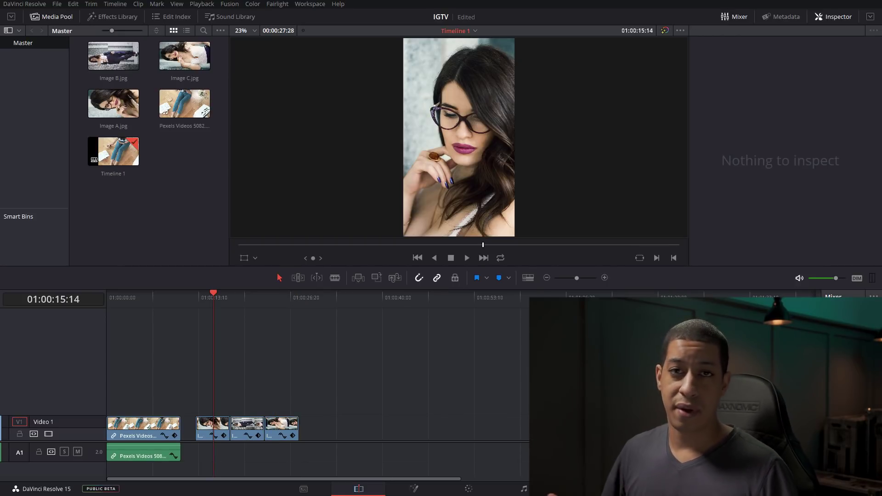